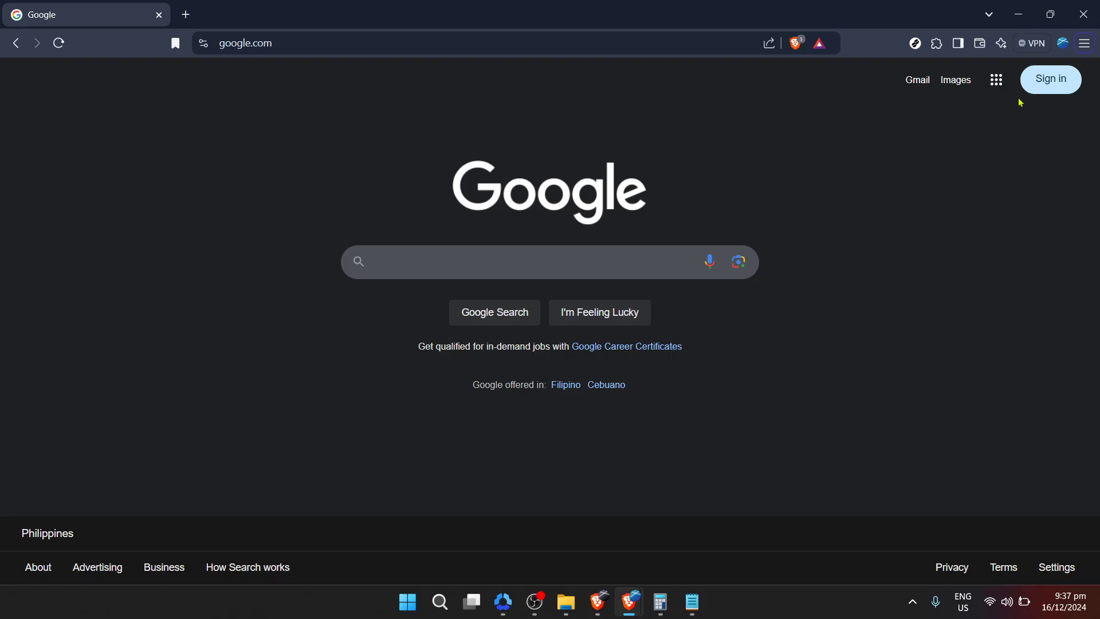
# Sign in to Google with the saved account and its password.
pyautogui.click(1043, 92)
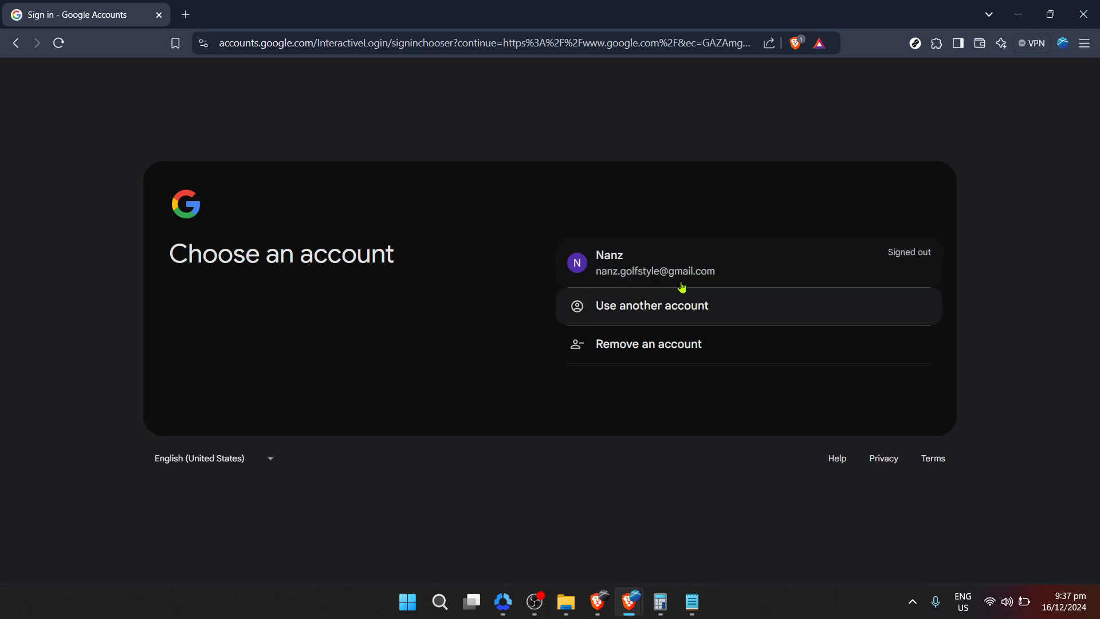
pyautogui.click(717, 265)
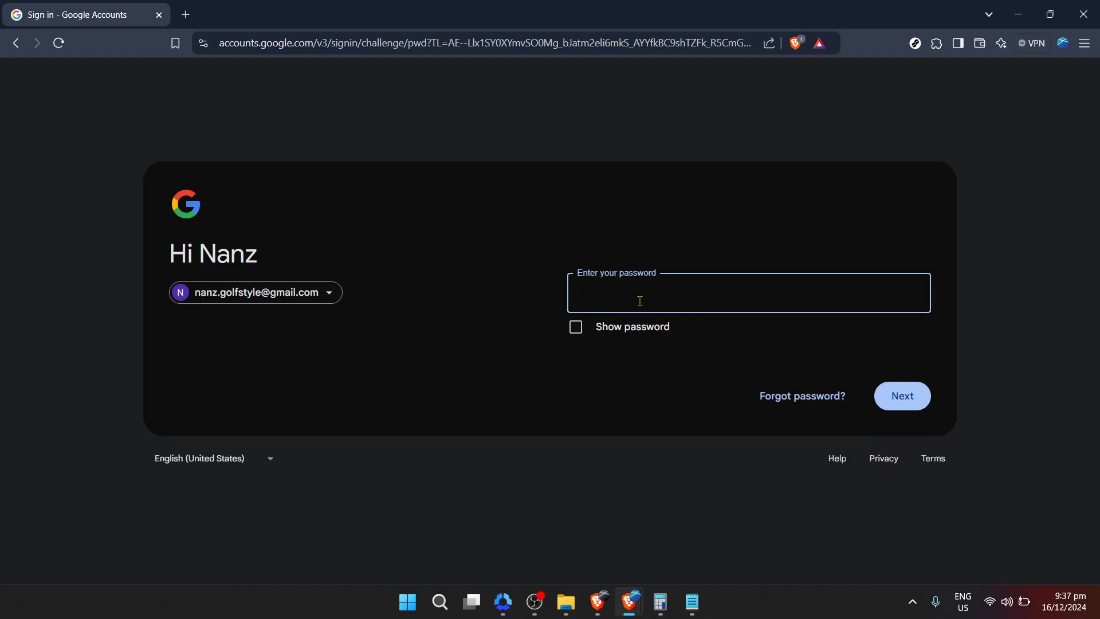
pyautogui.write('•')
pyautogui.press('Return')
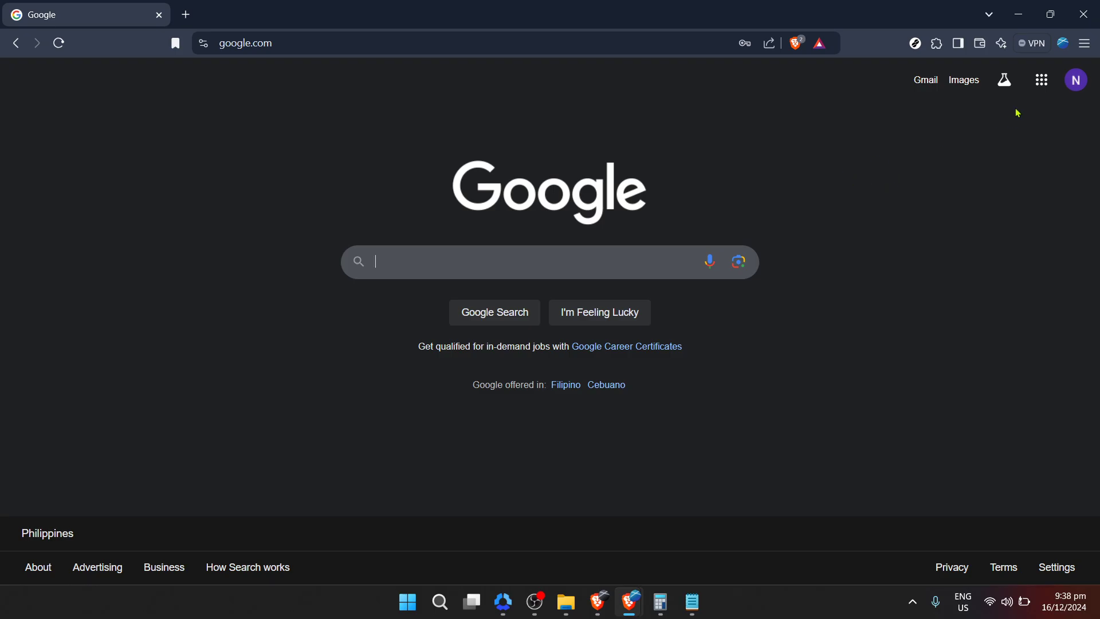
# Launch Google Chat from the Google apps grid on the home page.
pyautogui.click(1043, 87)
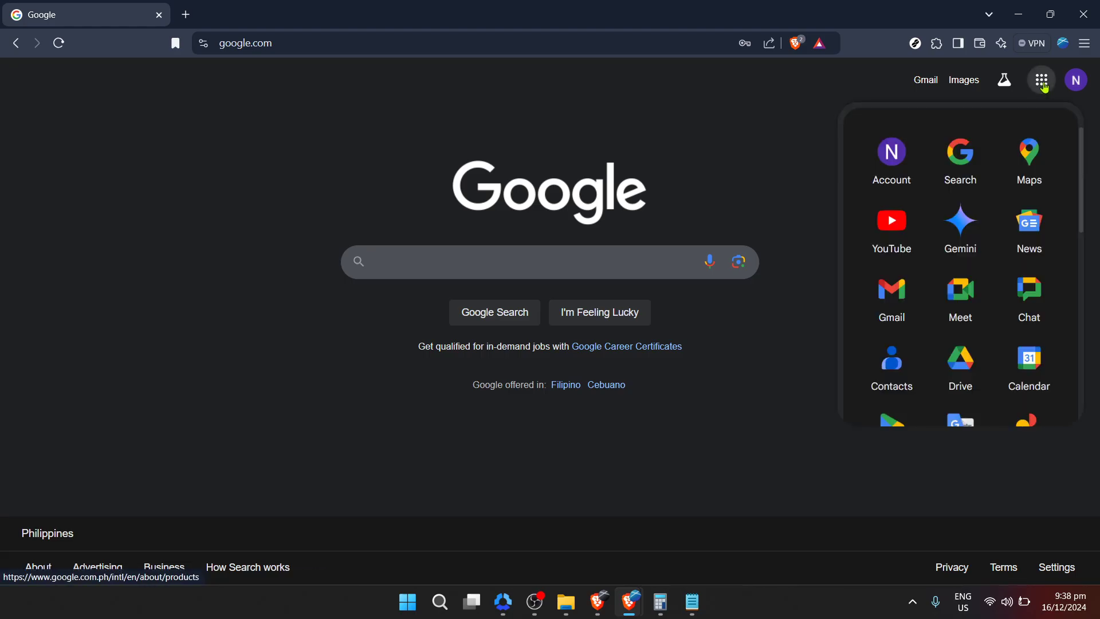
pyautogui.click(1043, 85)
pyautogui.click(1044, 85)
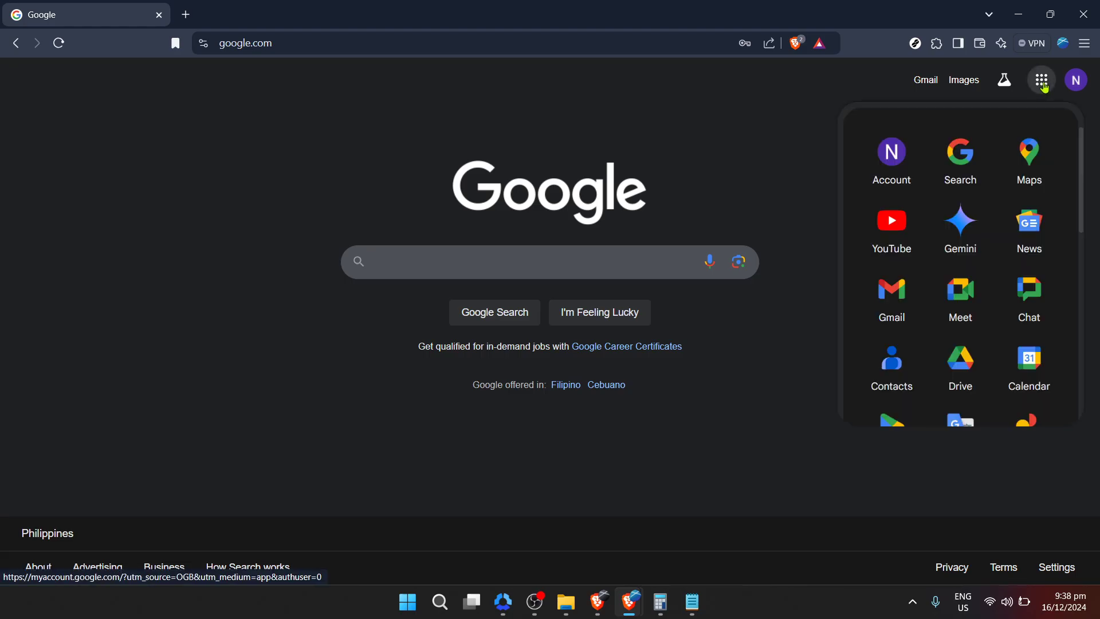
pyautogui.click(1044, 88)
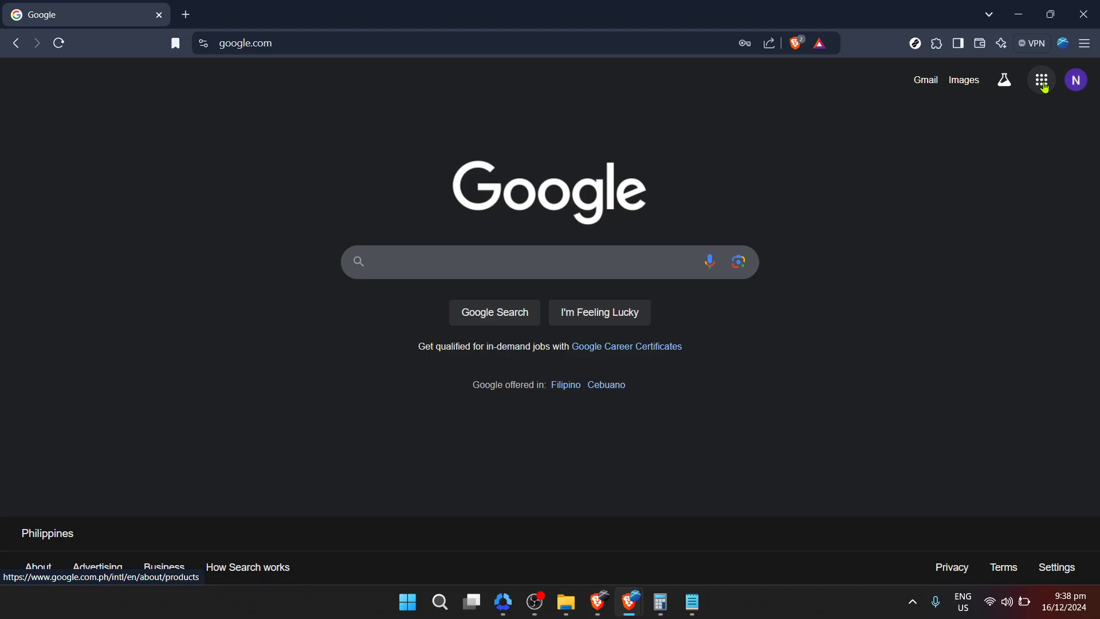
pyautogui.click(1046, 88)
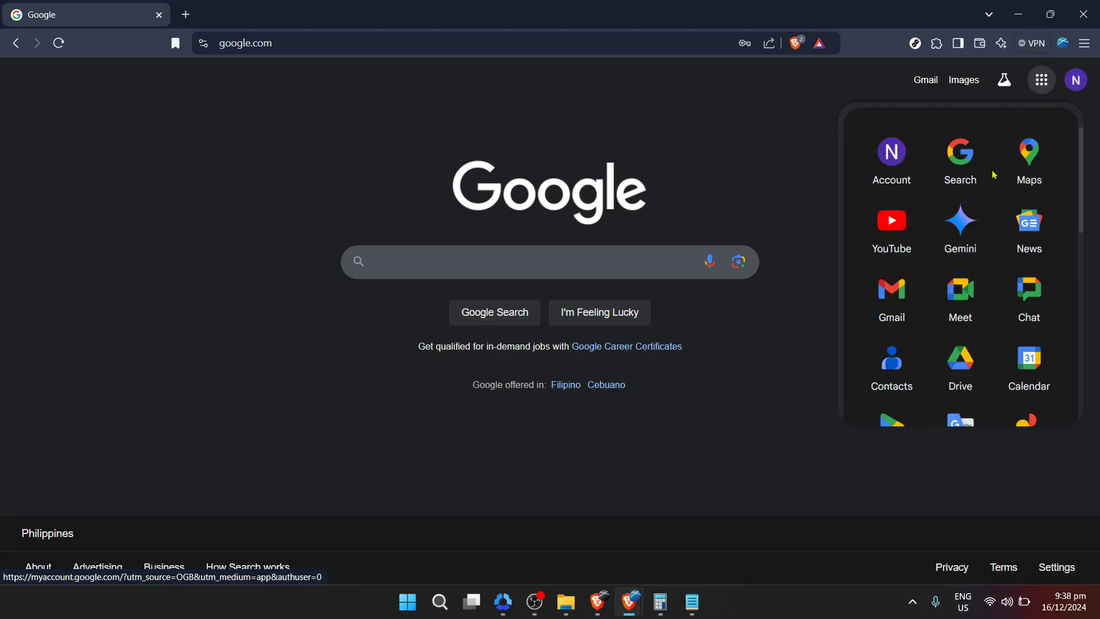
pyautogui.click(1051, 92)
pyautogui.click(1051, 91)
pyautogui.scroll(-1, 979, 202)
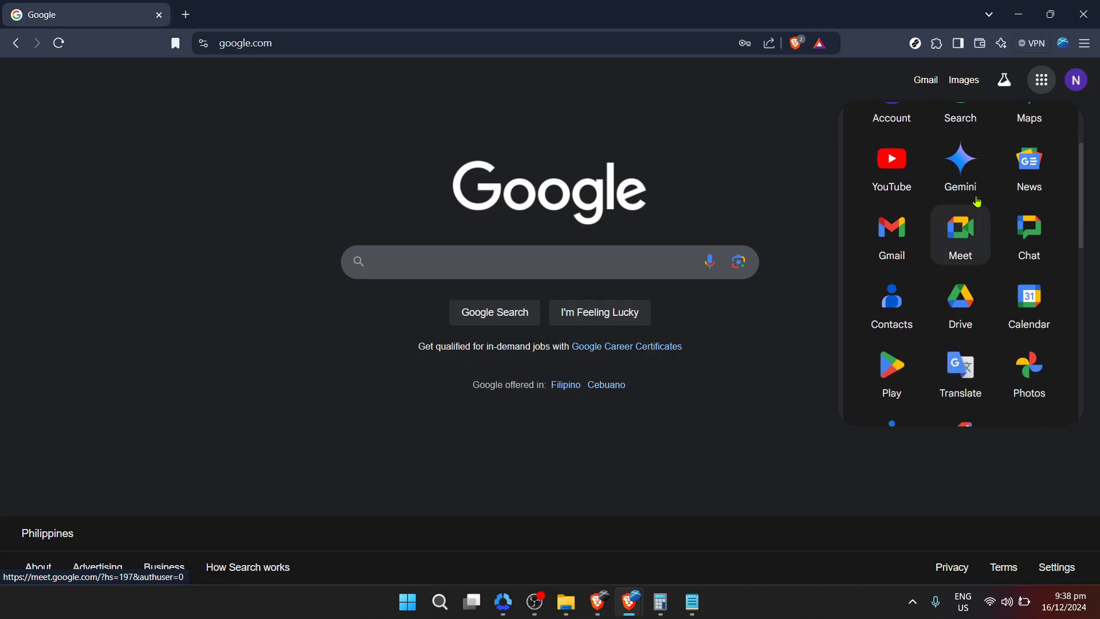
pyautogui.scroll(1, 978, 201)
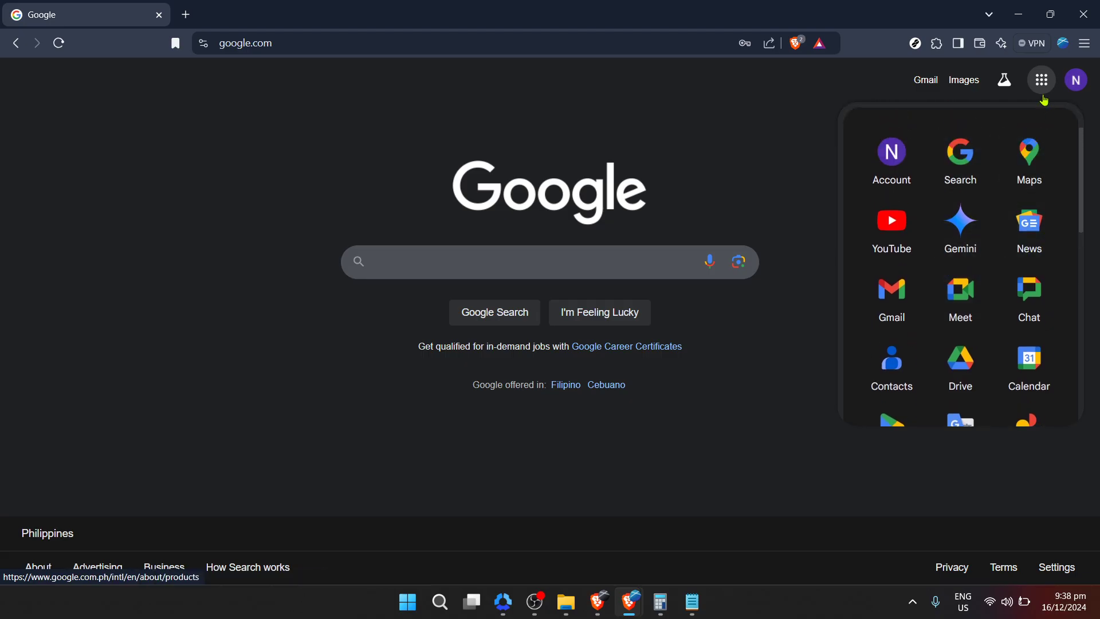
pyautogui.scroll(-1, 1026, 181)
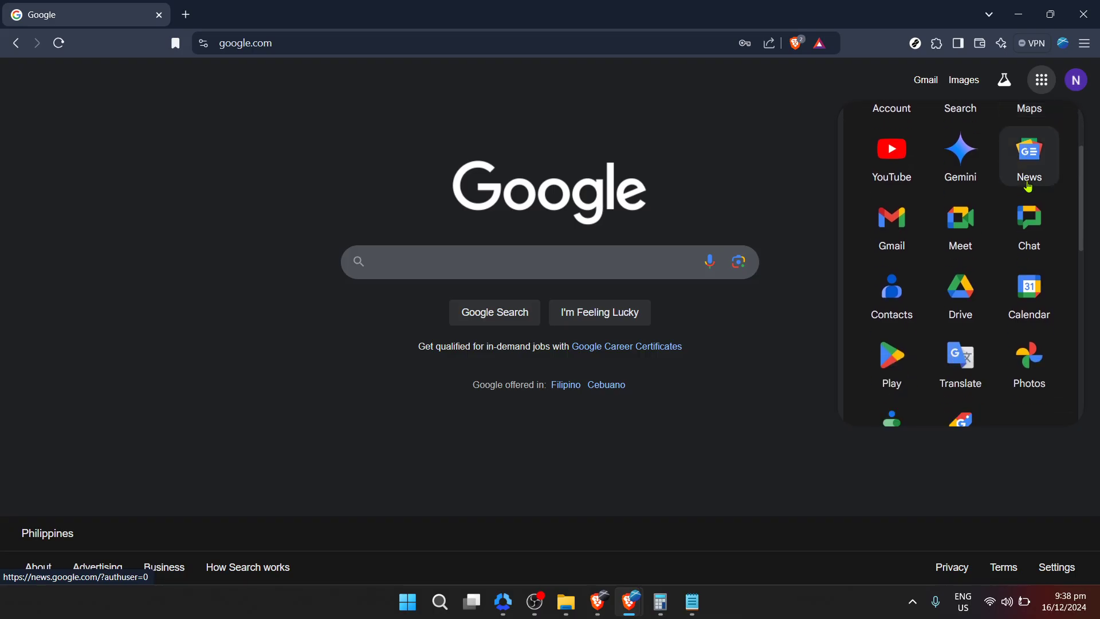
pyautogui.scroll(-3, 1028, 188)
pyautogui.scroll(-2, 1029, 187)
pyautogui.scroll(5, 1029, 187)
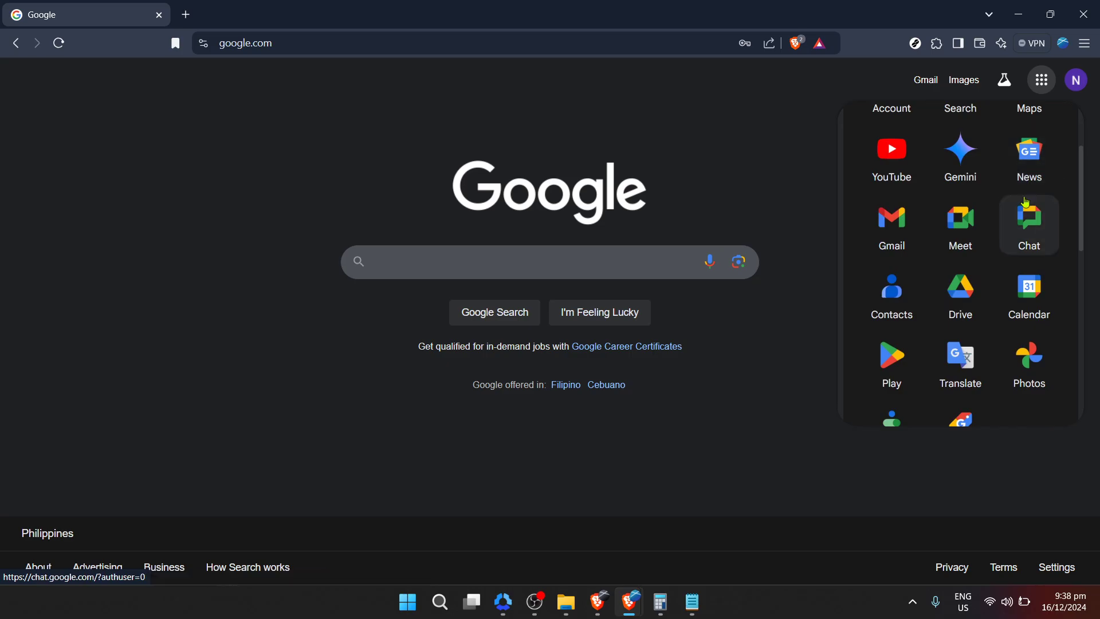
pyautogui.click(1028, 232)
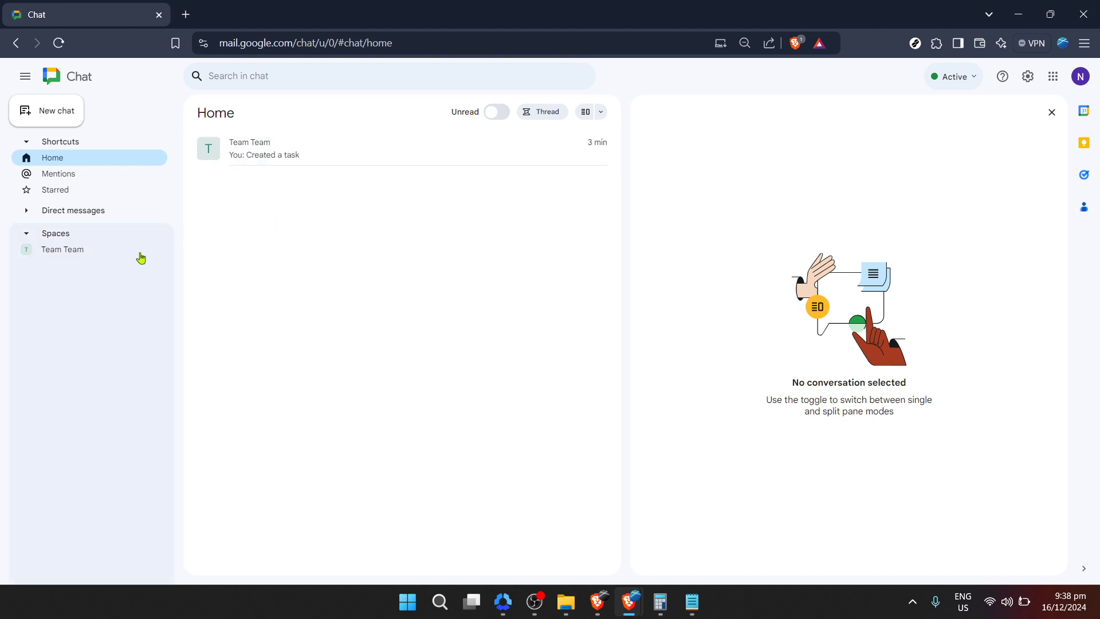
pyautogui.click(94, 256)
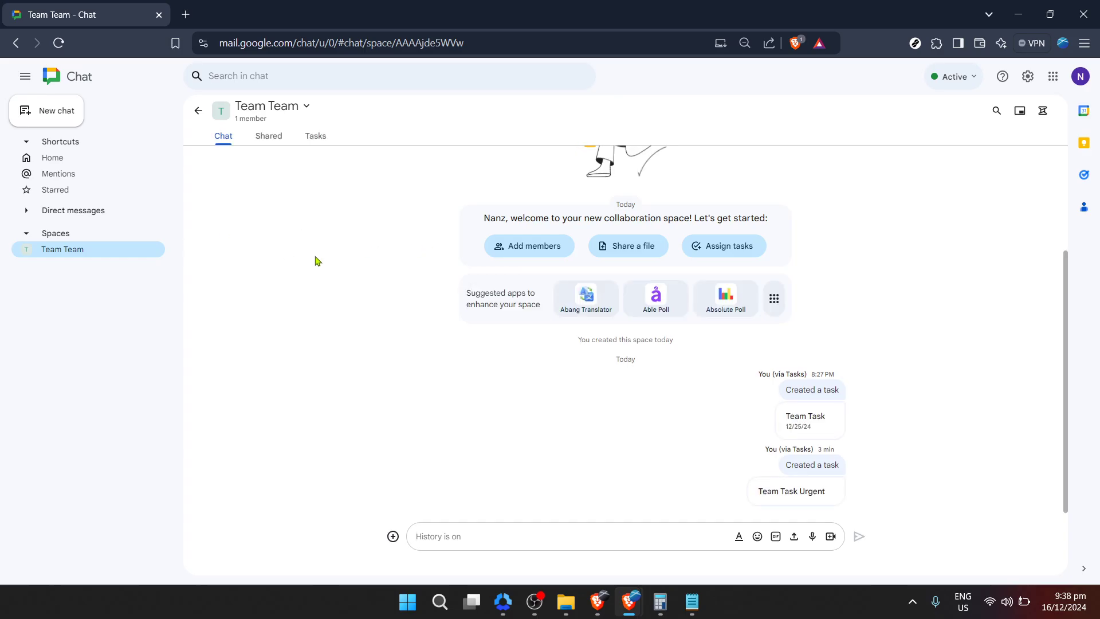
pyautogui.scroll(3, 466, 320)
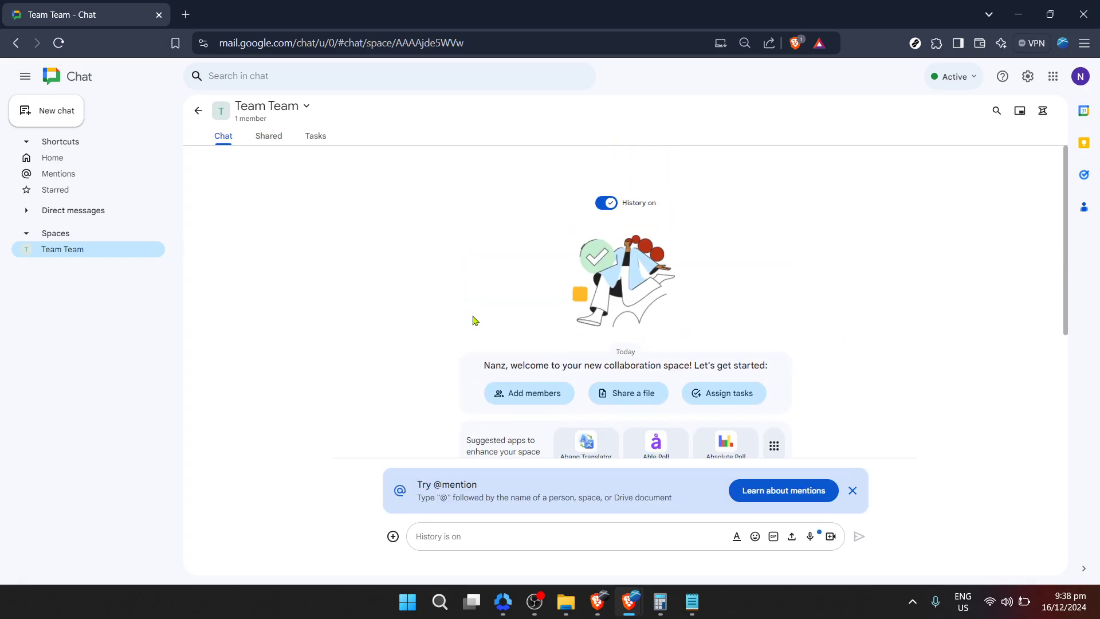
pyautogui.click(852, 491)
pyautogui.scroll(-3, 597, 319)
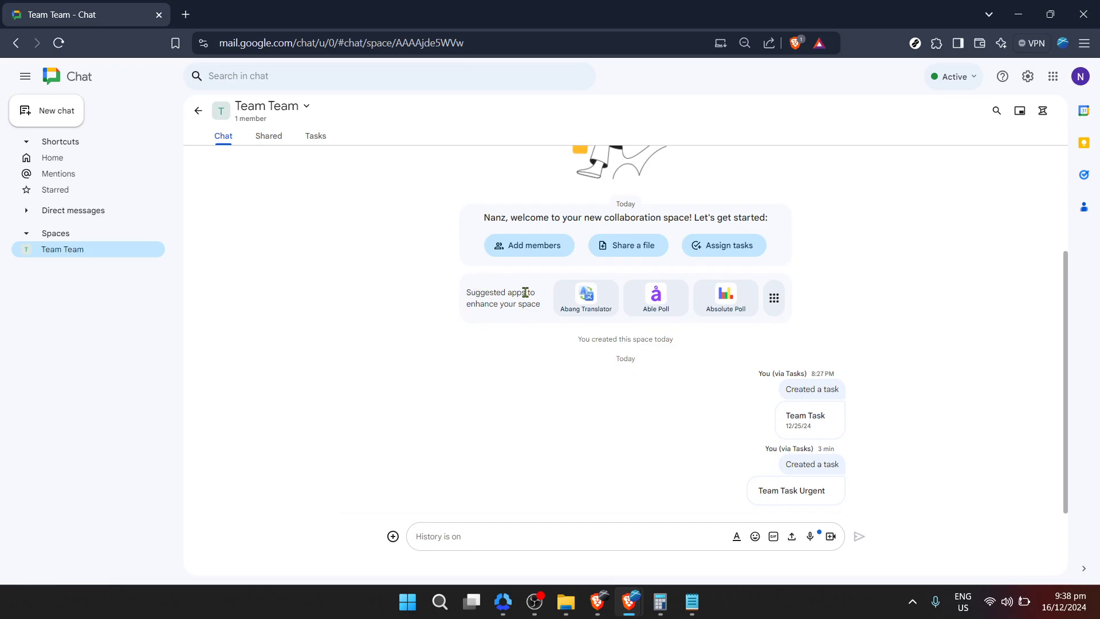
pyautogui.click(709, 251)
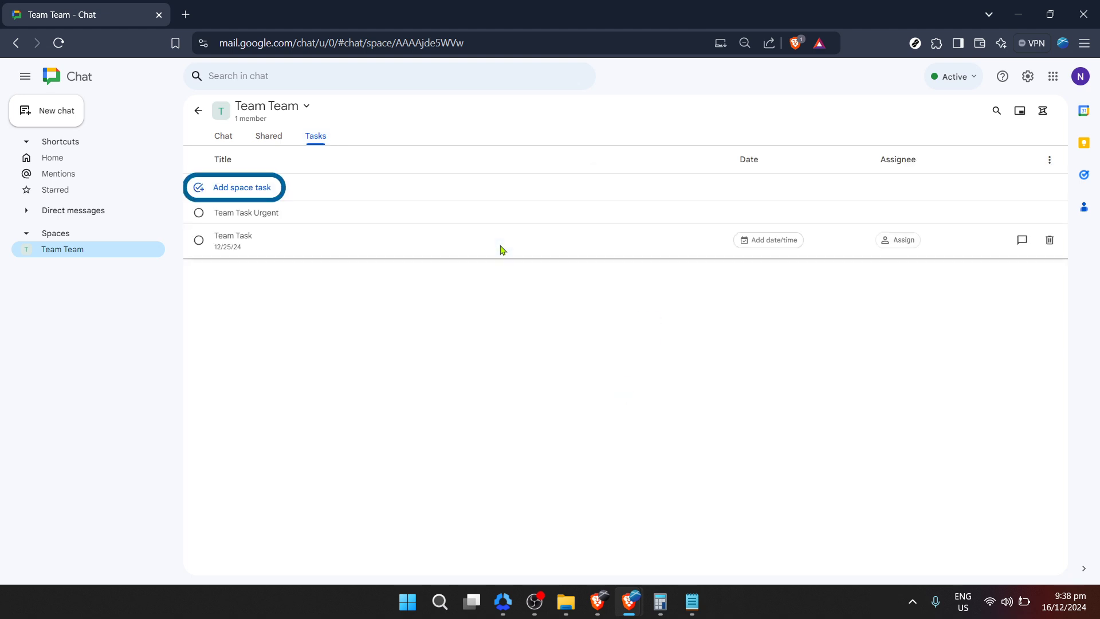
# Create the space task 'Team Task Week 1' with due date Wed, Dec 18.
pyautogui.click(240, 190)
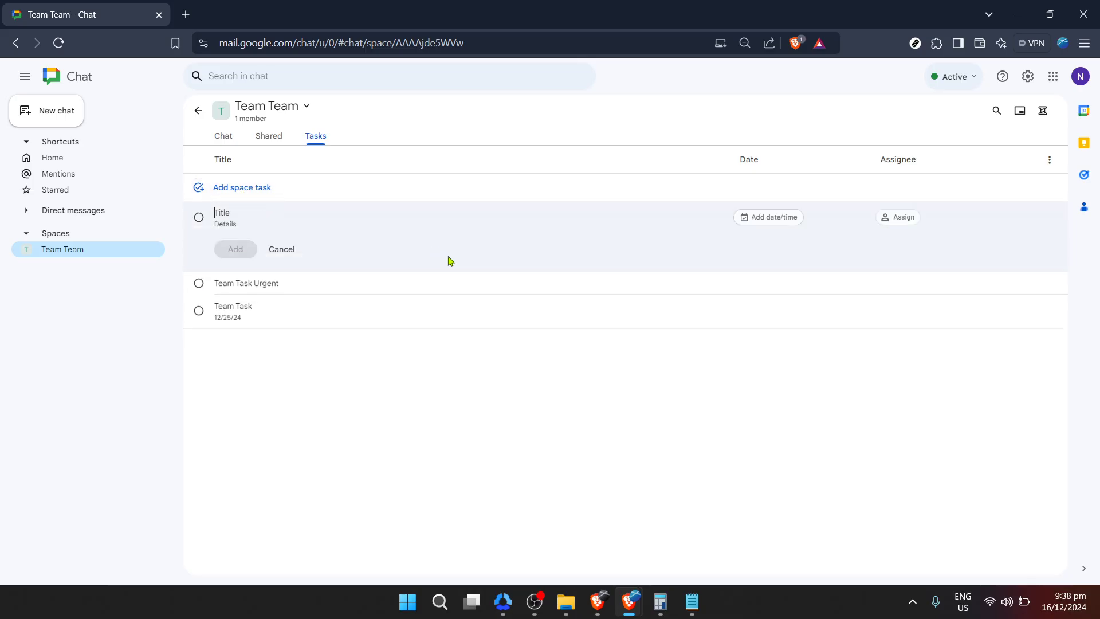
pyautogui.write('Team Task Week 1')
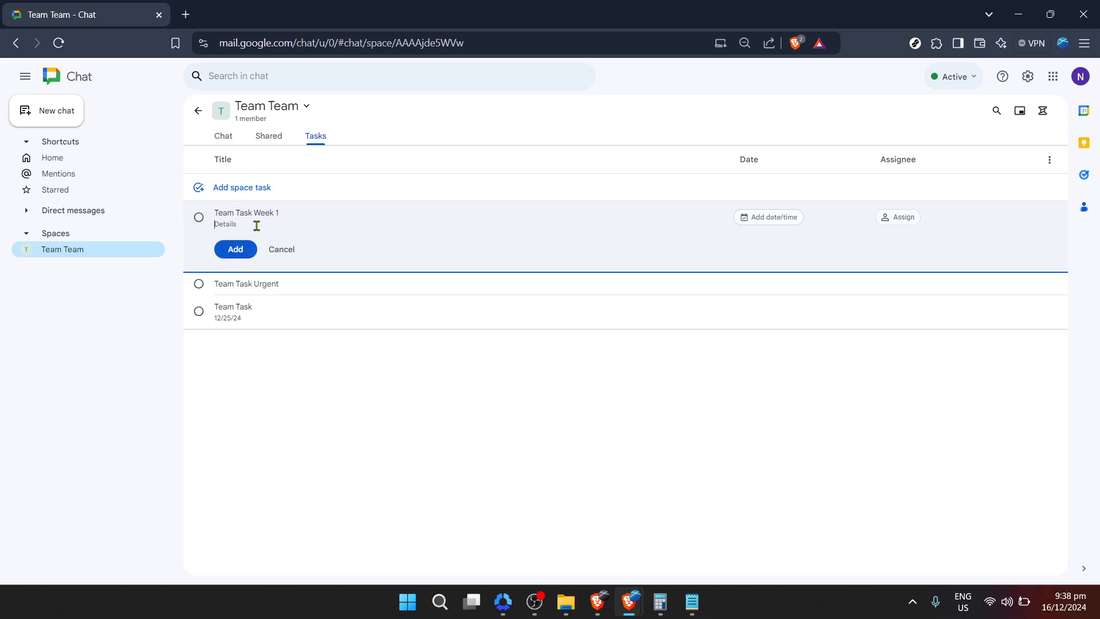
pyautogui.click(767, 220)
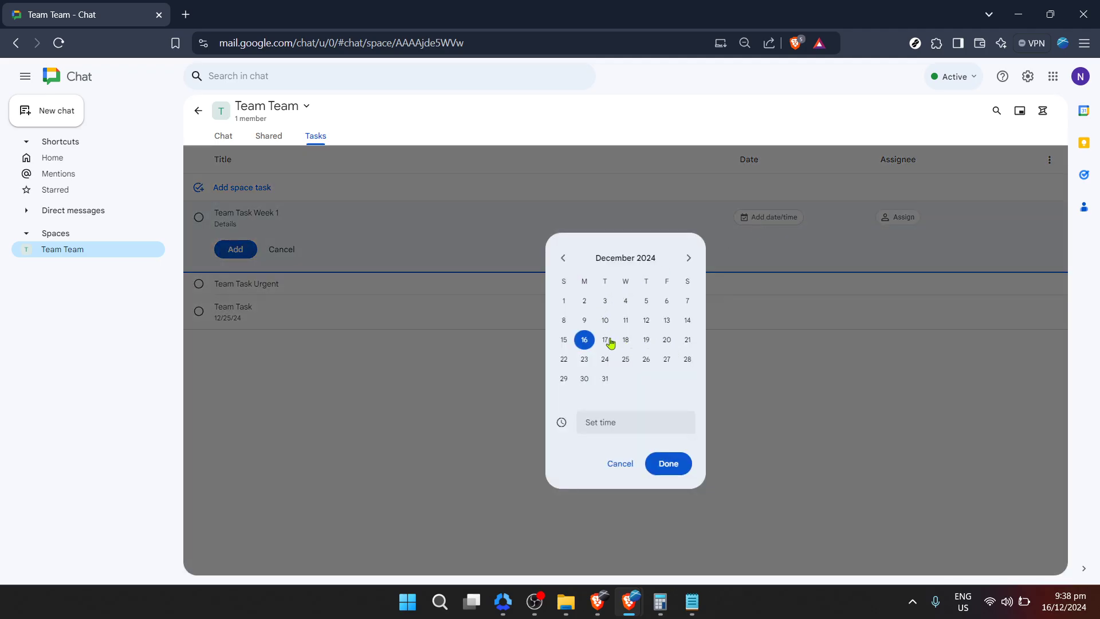
pyautogui.click(628, 344)
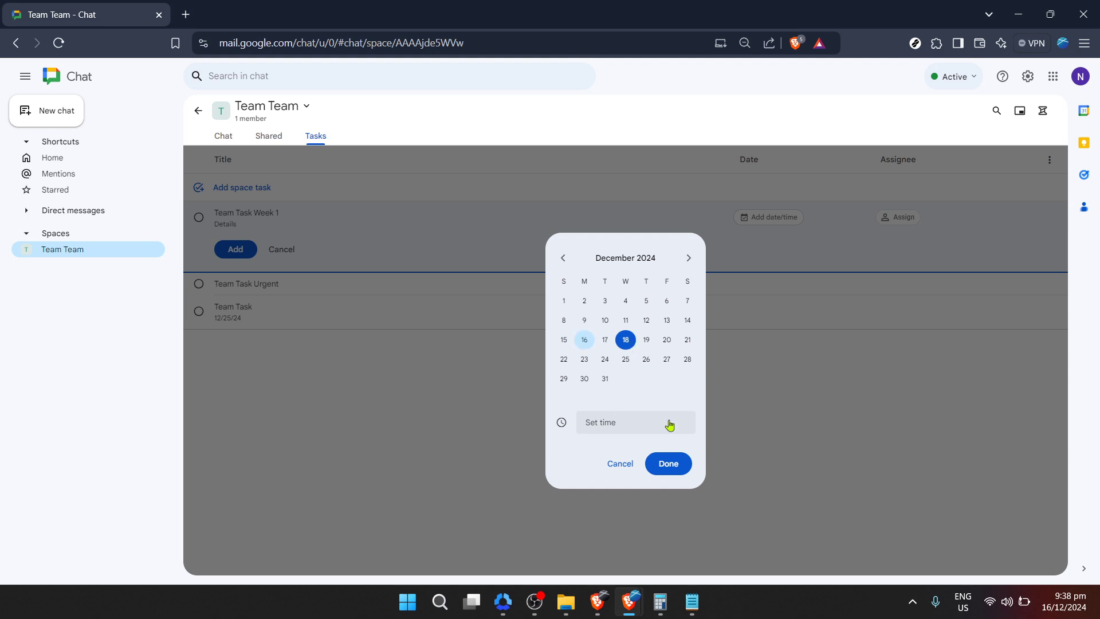
pyautogui.click(674, 464)
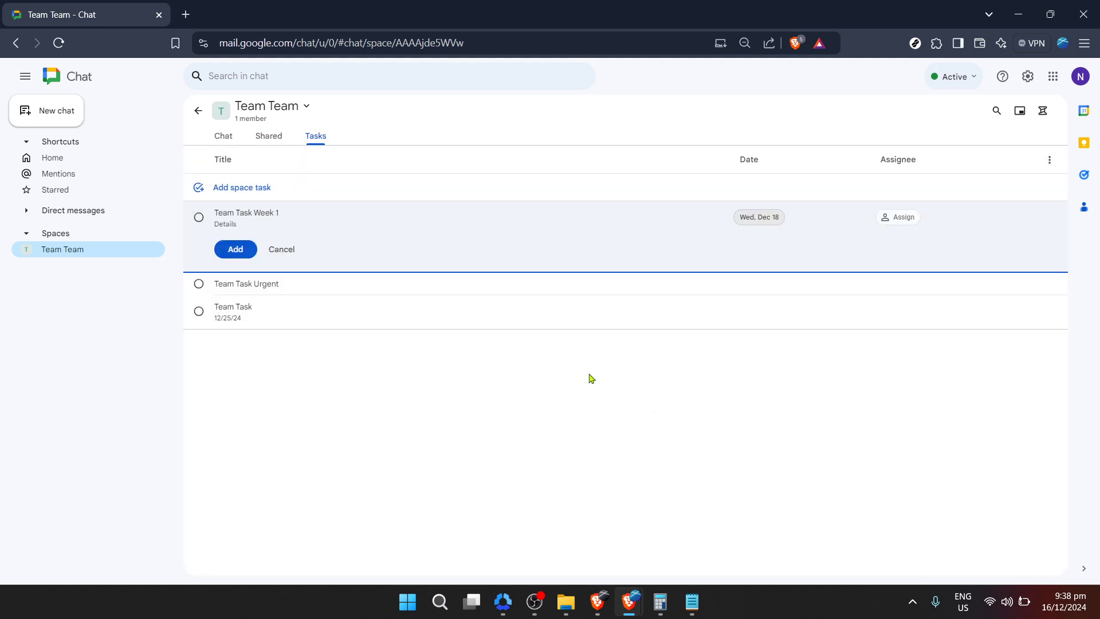
pyautogui.click(244, 249)
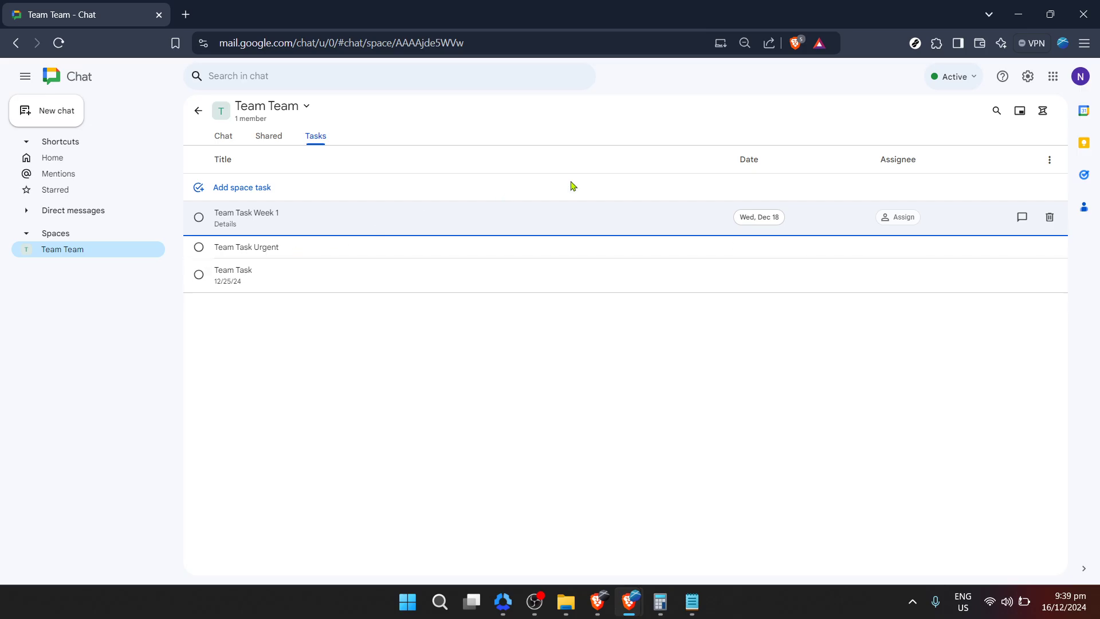
# Glance at the Shared and Chat views, then go back to the Chat Home page.
pyautogui.click(257, 140)
pyautogui.click(224, 139)
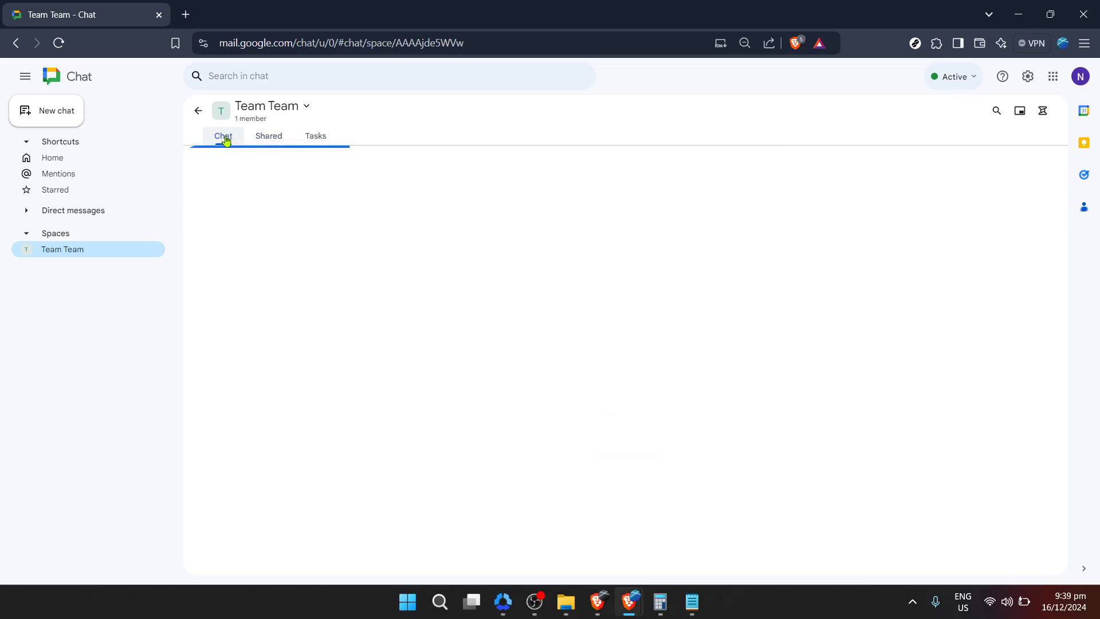
pyautogui.click(198, 111)
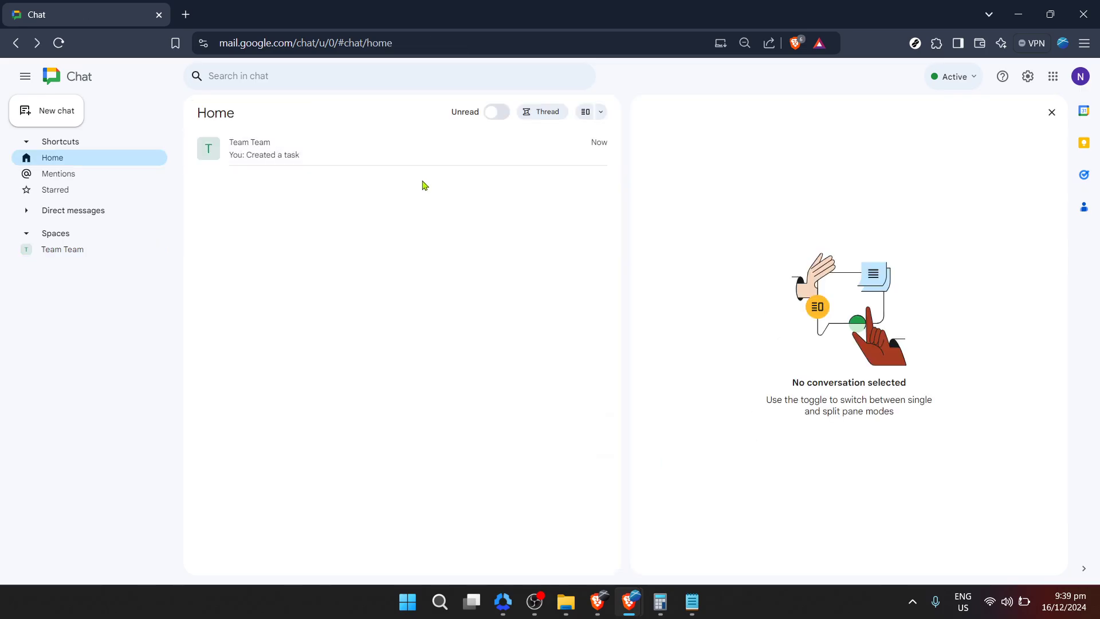